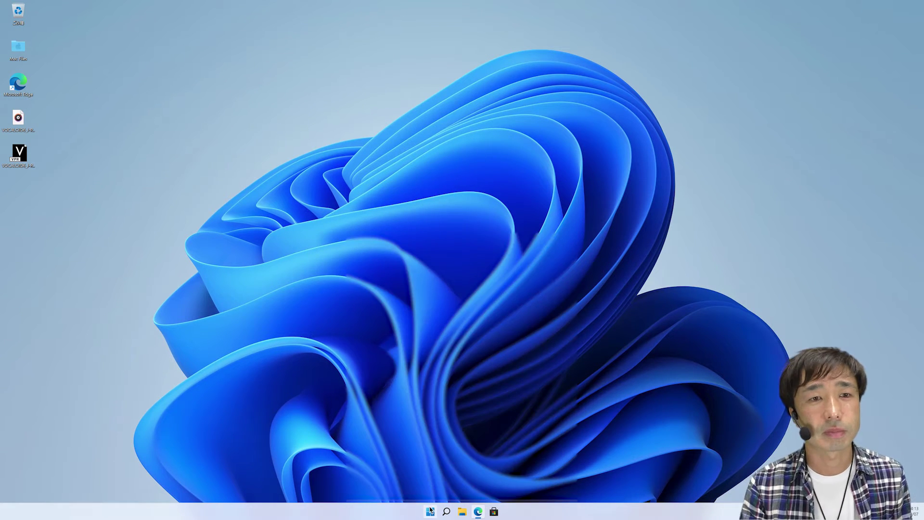
Find VOCALOID6 Editor by searching Windows for "Vocaloid", launch it and create a new project
key("super")
left_click(438, 260)
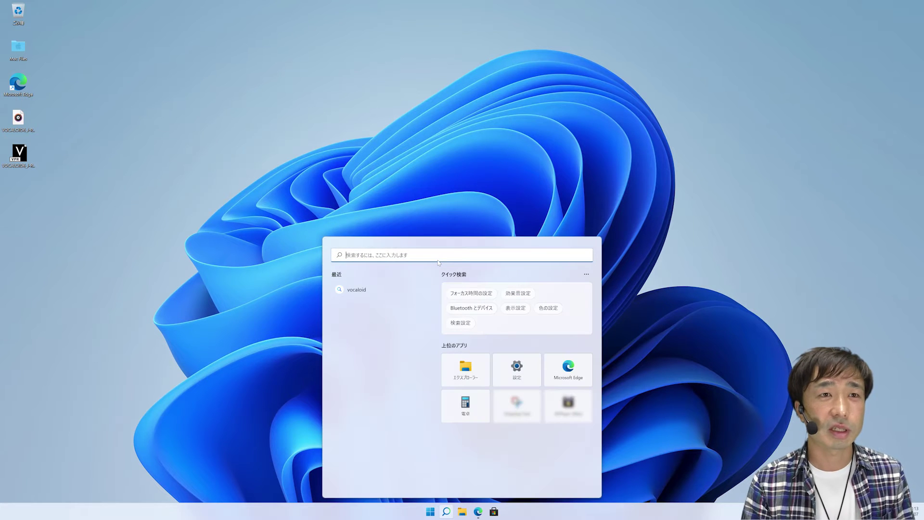
type("Voc")
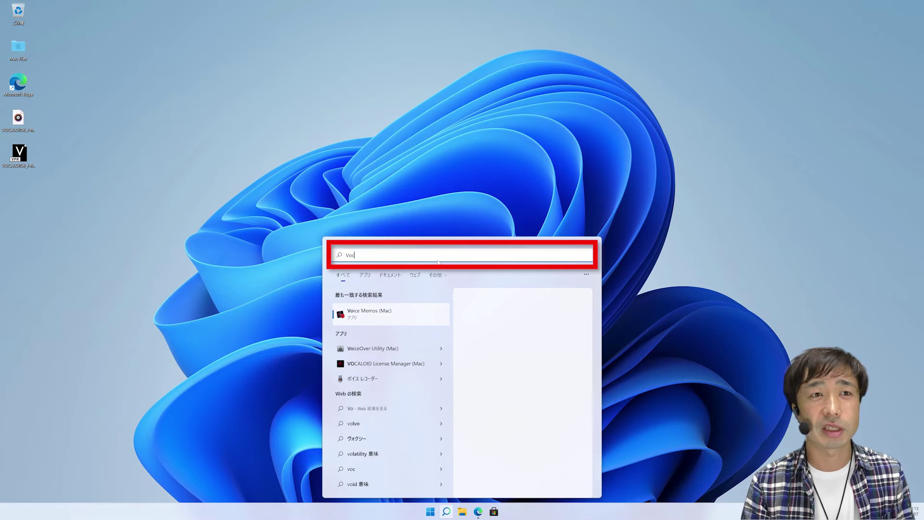
type("aloid")
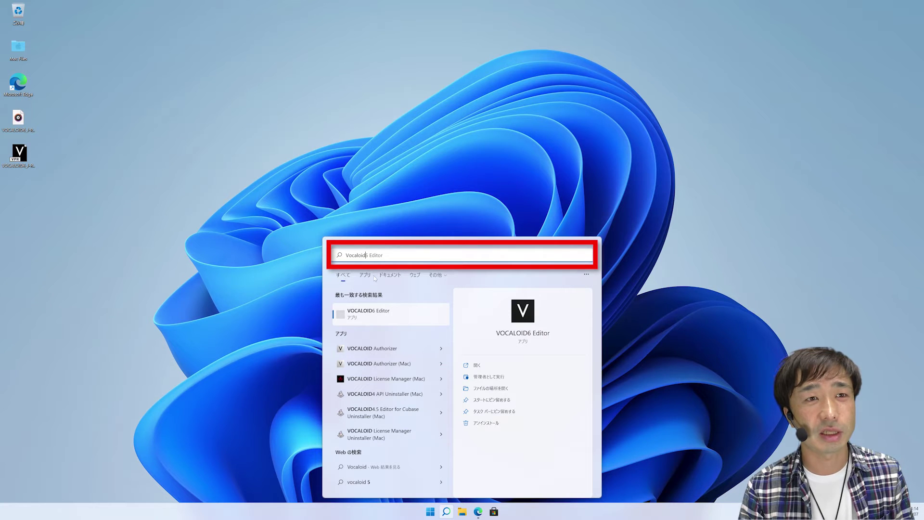
left_click(374, 309)
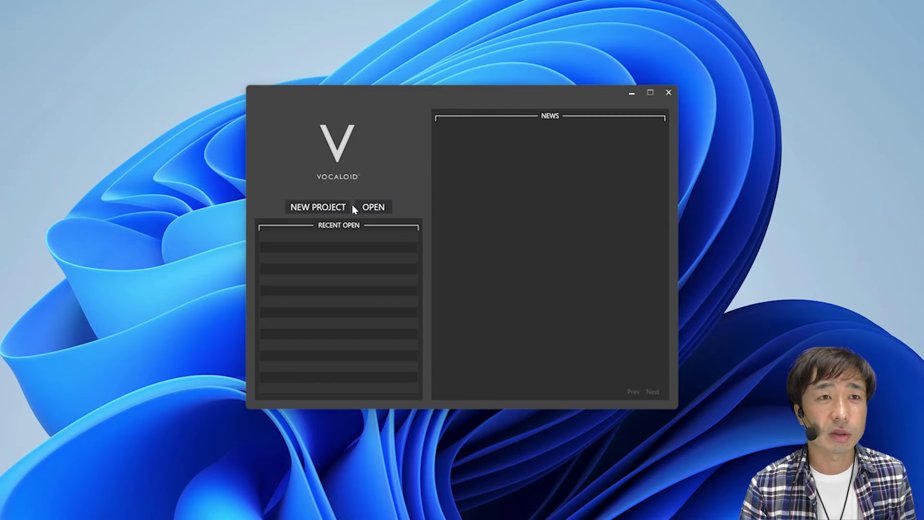
left_click(330, 211)
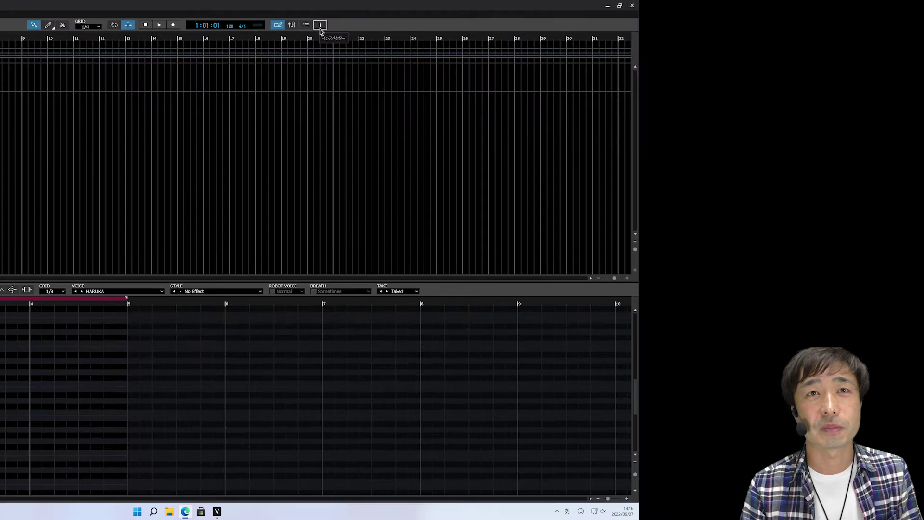
Select the HARUKA part on the VOCALOID:AI track to show its settings in the inspector
left_click(637, 93)
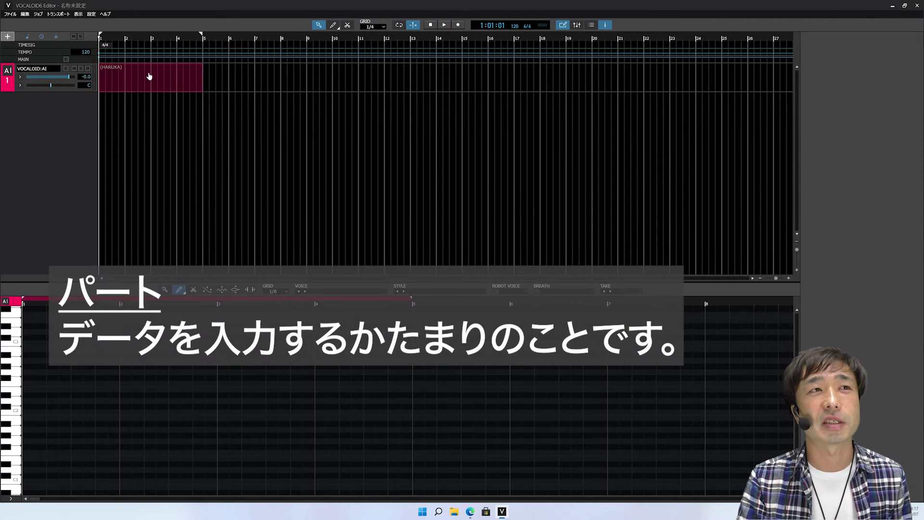
left_click(149, 76)
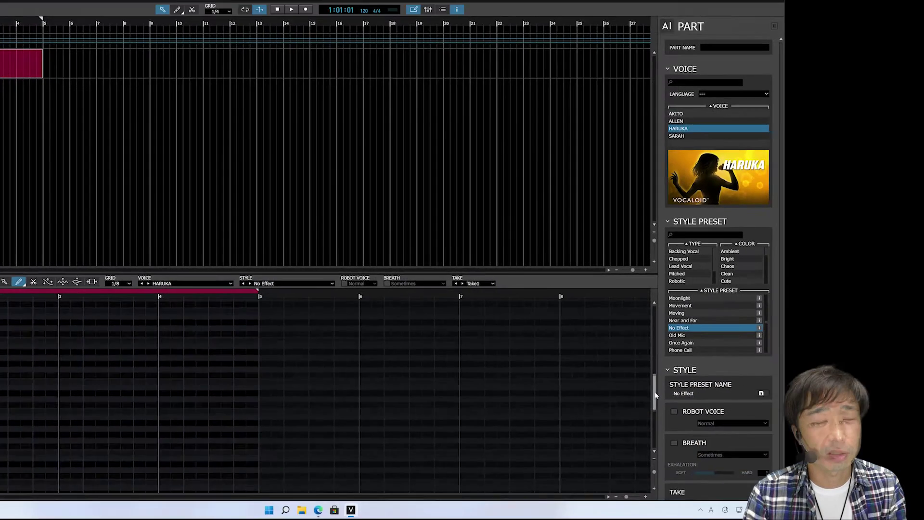
Bring the C3 octave into view and audition C3, D3, E3, F3, E3, D3, C3 on the piano roll's keyboard
left_click_drag(655, 394, 654, 381)
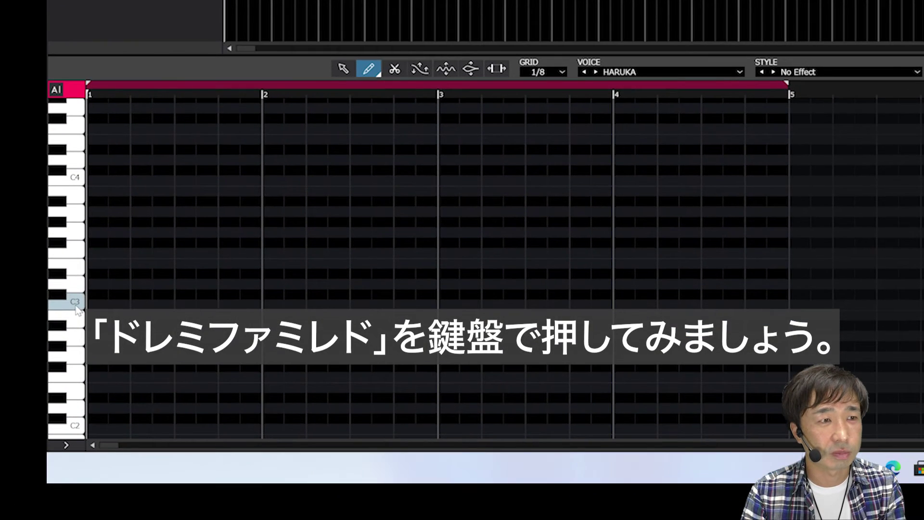
left_click(30, 328)
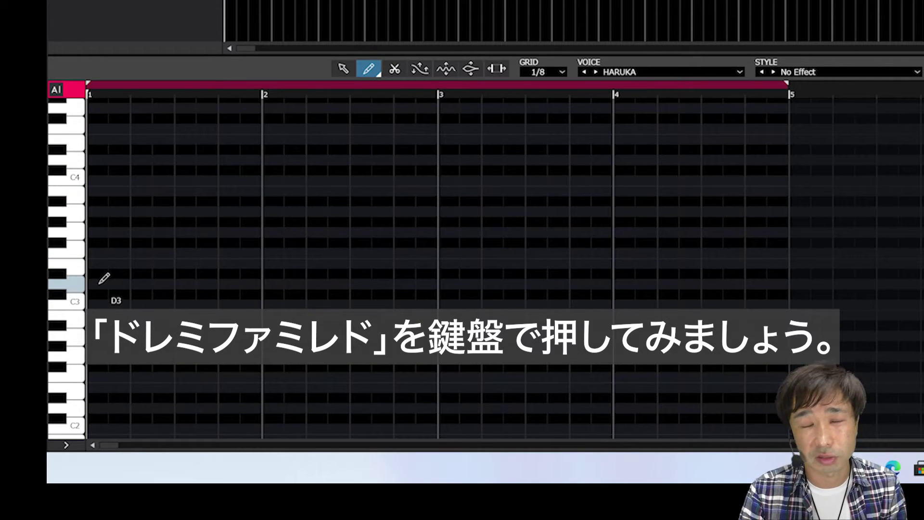
left_click(77, 308)
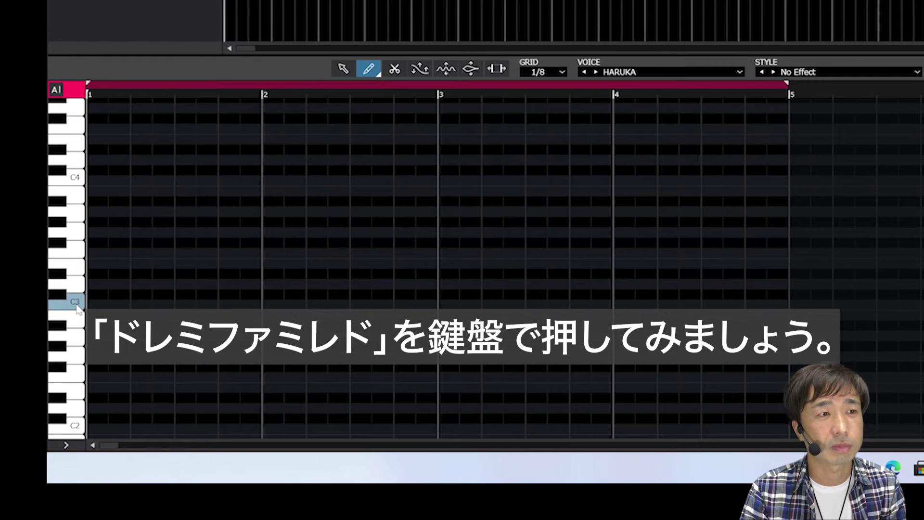
left_click(74, 287)
left_click(75, 270)
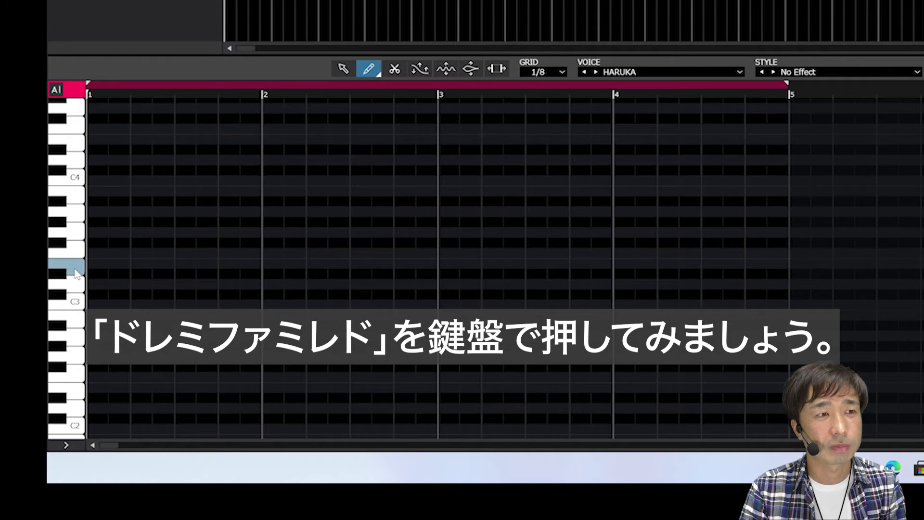
left_click(76, 252)
left_click(75, 268)
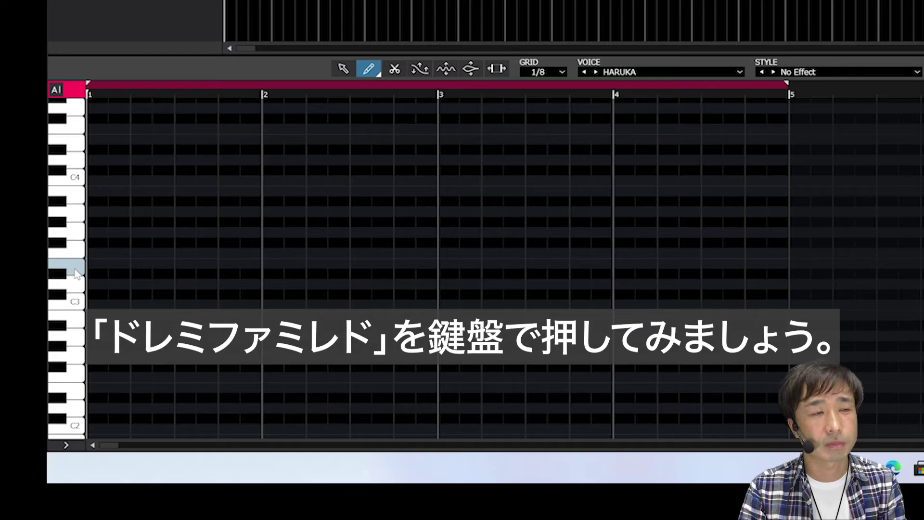
left_click(75, 286)
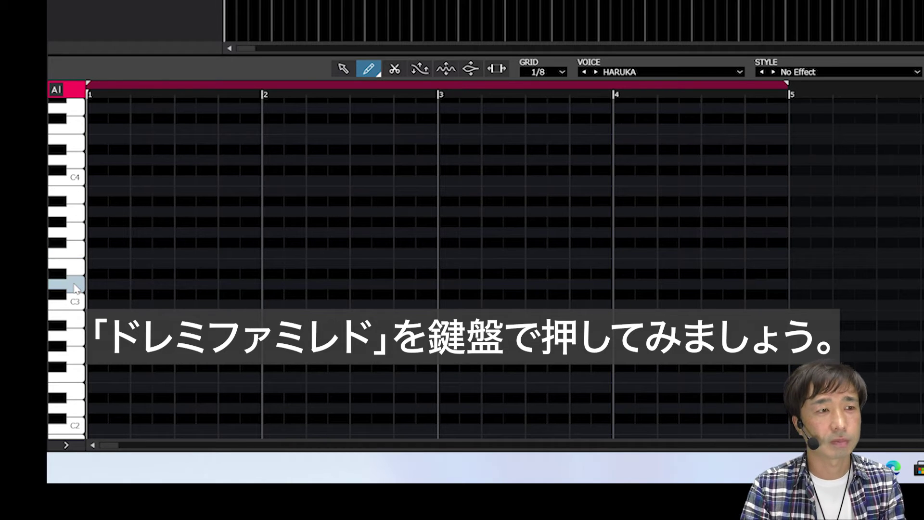
left_click(76, 303)
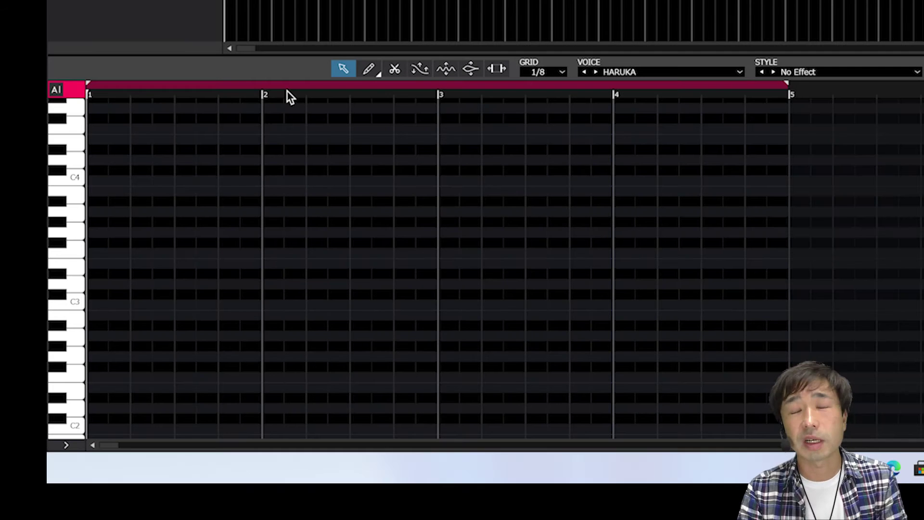
Activate the Pencil tool in the piano roll and set its grid to 1/8
left_click(371, 69)
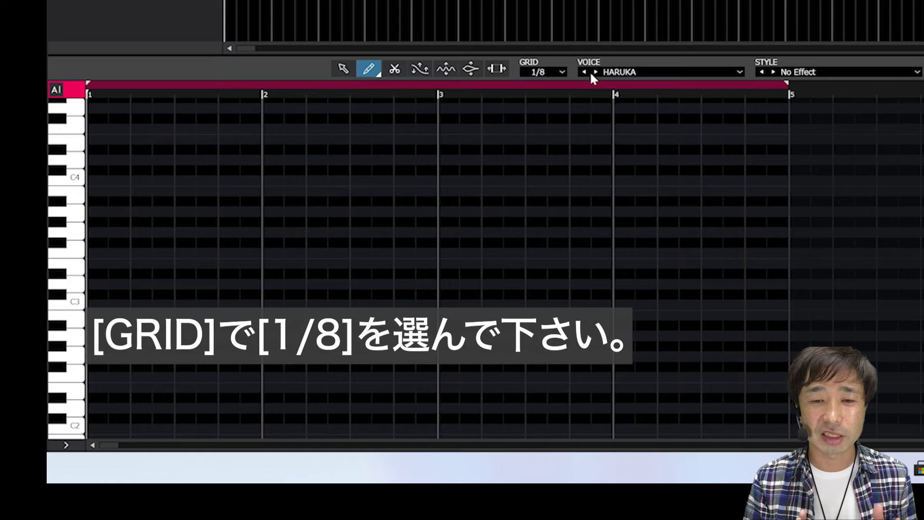
left_click(548, 72)
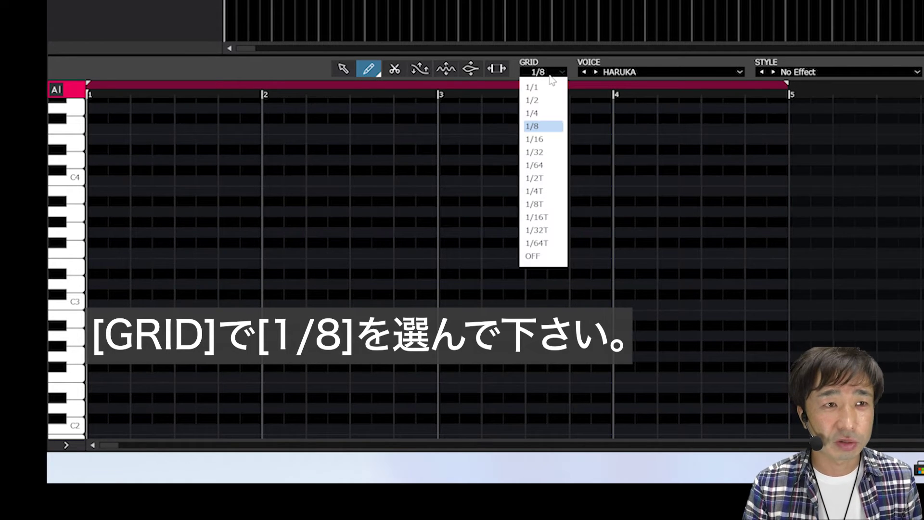
left_click(542, 126)
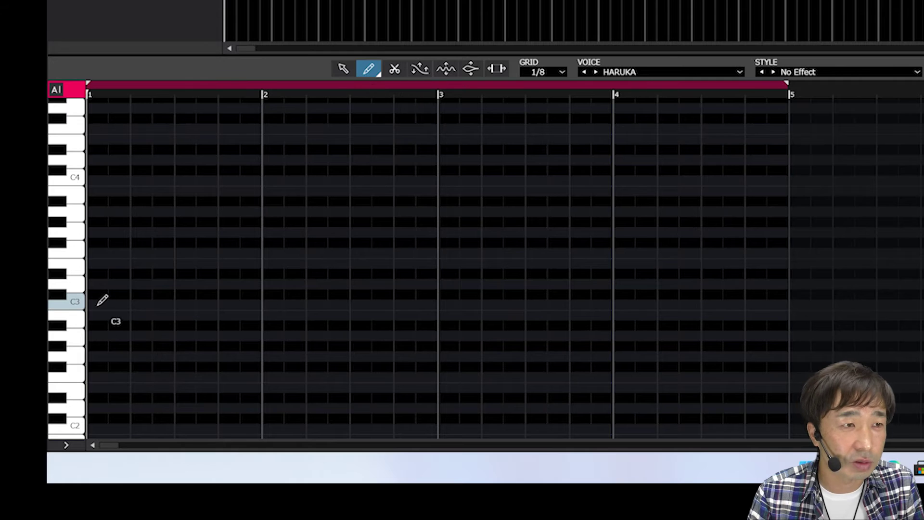
Draw quarter notes C3, D3, E3, F3 in measure 1 and E3, D3, C3 in measure 2
left_click_drag(98, 306, 134, 306)
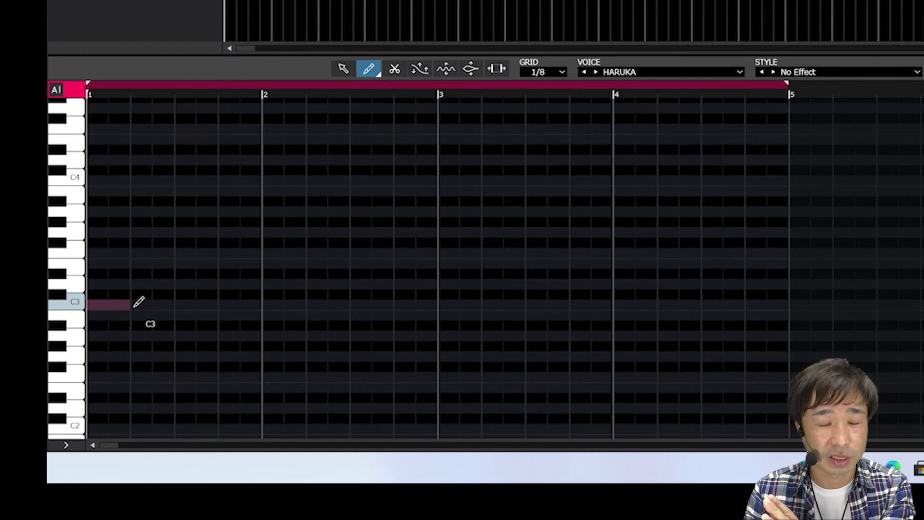
left_click_drag(134, 306, 134, 306)
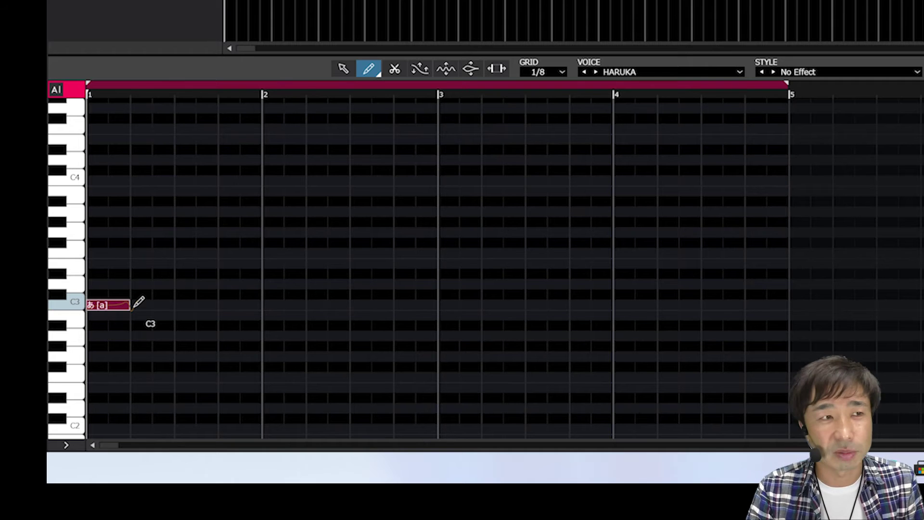
mouse_move(132, 284)
left_mouse_down()
mouse_move(278, 250)
mouse_move(263, 251)
mouse_move(348, 283)
mouse_move(358, 304)
mouse_move(400, 302)
left_mouse_up()
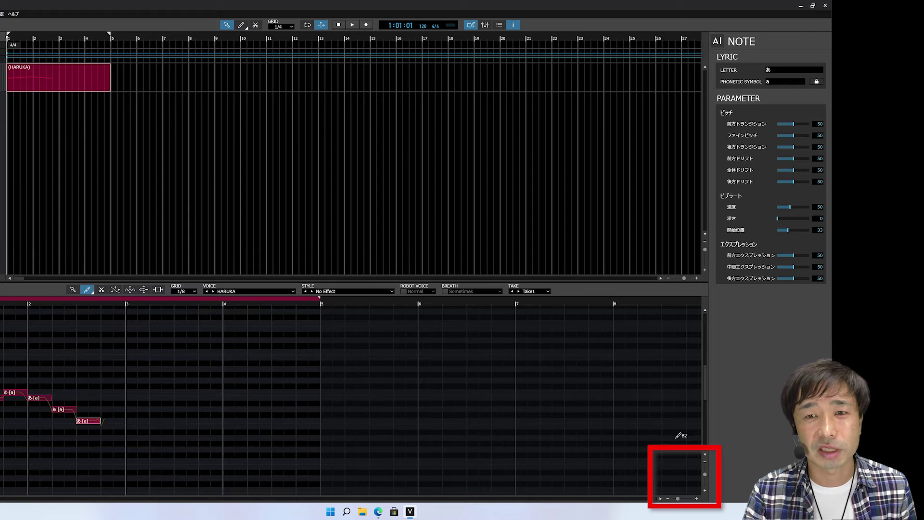
Enlarge the piano roll horizontally and vertically to examine the notes in the first two measures
left_click(696, 499)
left_click(696, 498)
left_click(696, 499)
left_click(695, 499)
left_click(696, 499)
left_click(696, 499)
left_click(704, 490)
left_click(704, 491)
left_click(705, 490)
left_click(705, 490)
left_click(704, 490)
left_click(704, 490)
left_click(705, 490)
left_click(705, 491)
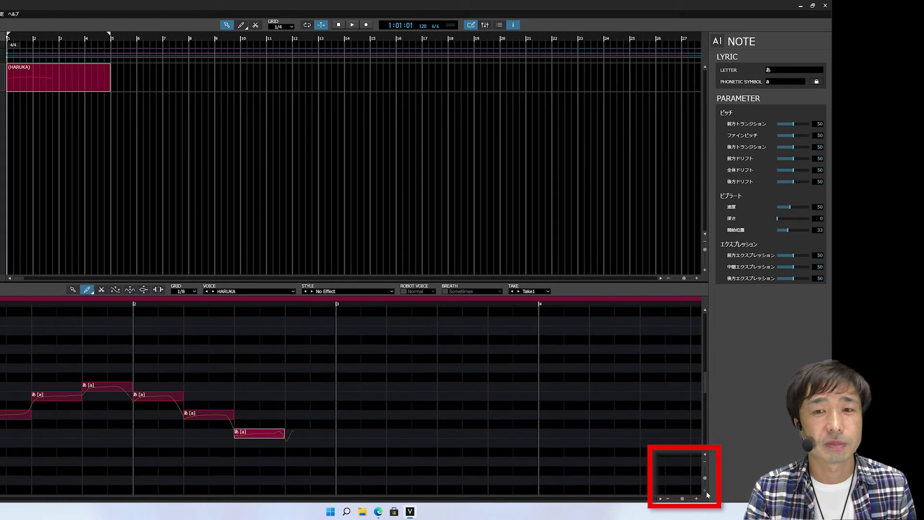
left_click_drag(706, 479, 683, 499)
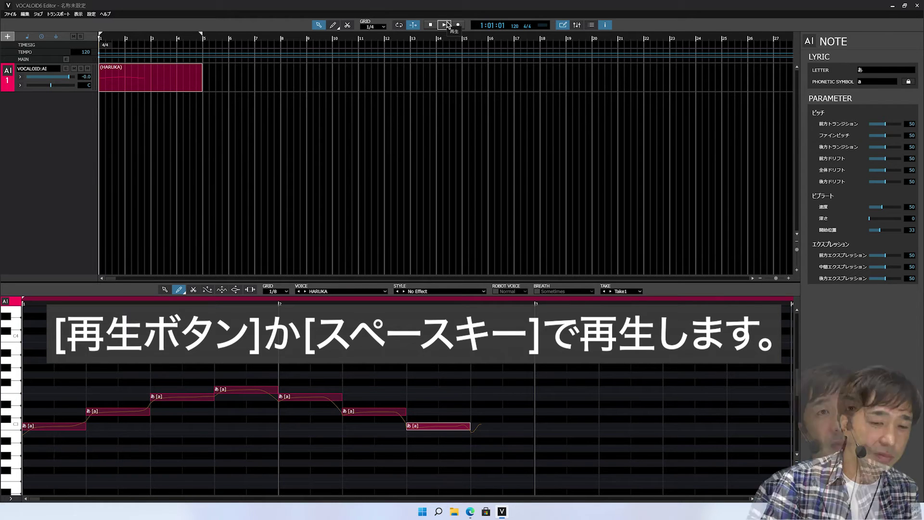
Play back the melody of the first two measures from the start, and stop playback
left_click(445, 24)
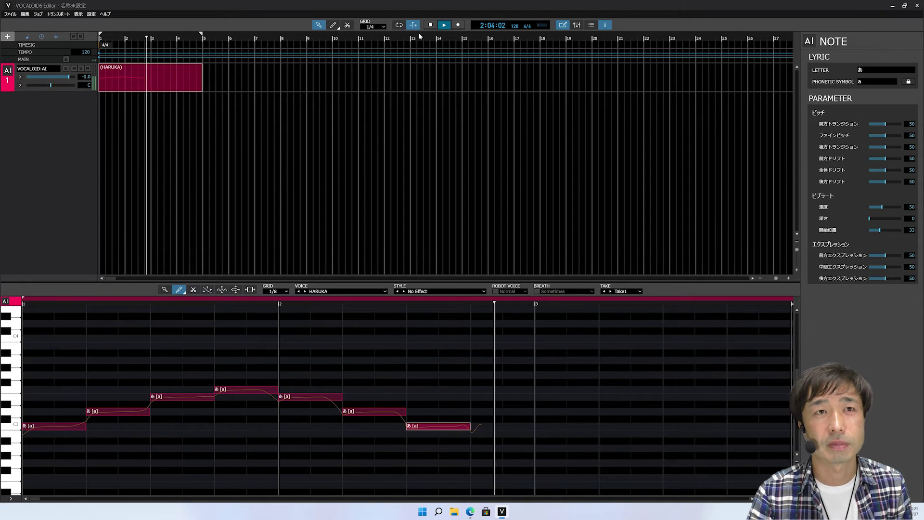
left_click(429, 25)
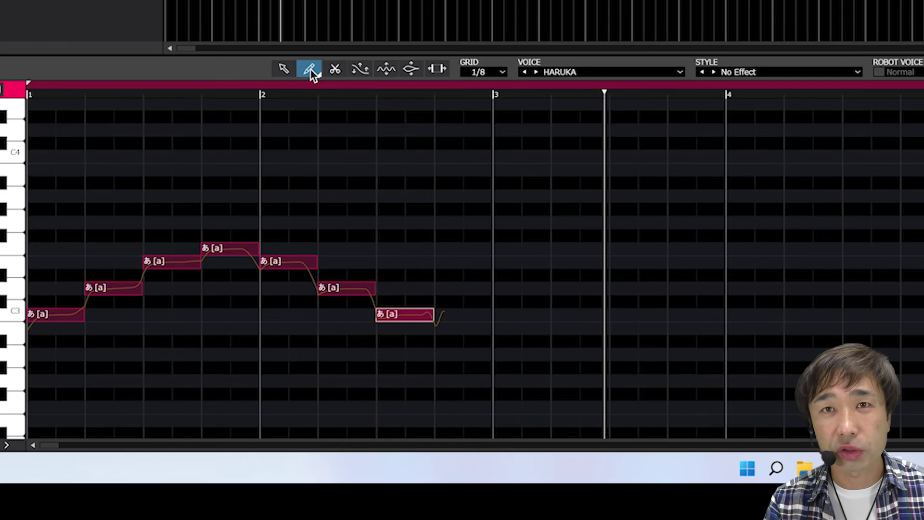
With the Pencil tool, draw quarter notes E3, F3, G3, A3 in measure 3 and G3, F3, E3 in measure 4
left_click(310, 68)
left_click(316, 87)
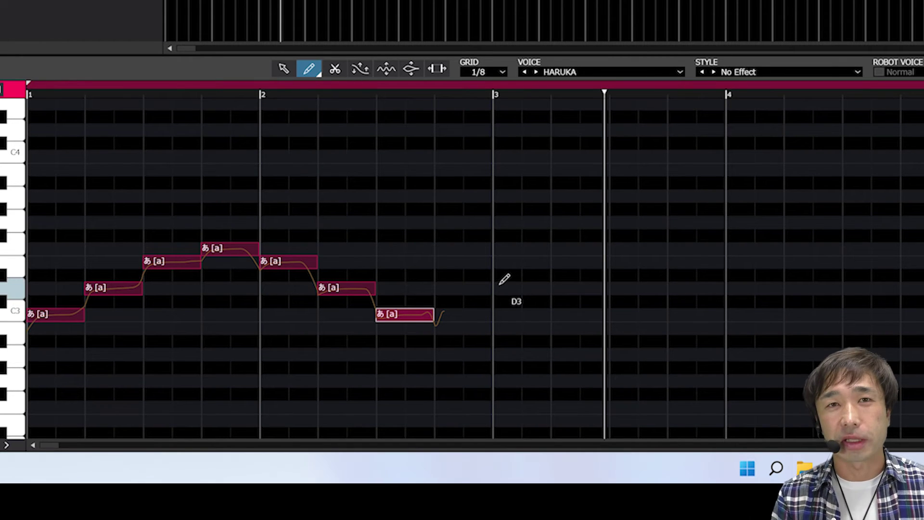
mouse_move(509, 262)
left_mouse_down()
mouse_move(605, 249)
mouse_move(643, 221)
mouse_move(715, 190)
mouse_move(898, 262)
left_mouse_up()
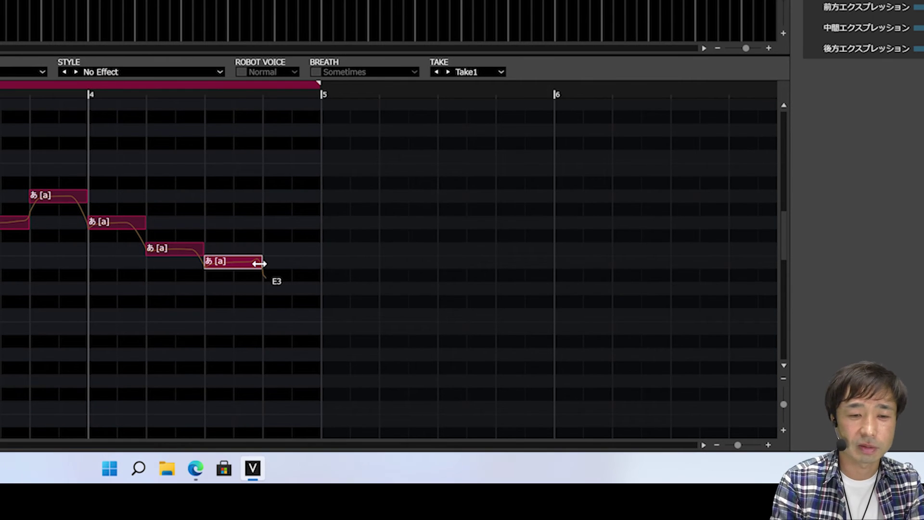
Draw C3 quarter notes on beats 1 and 3 of measures 5 and 6, leaving quarter rests between them
key("alt+Tab")
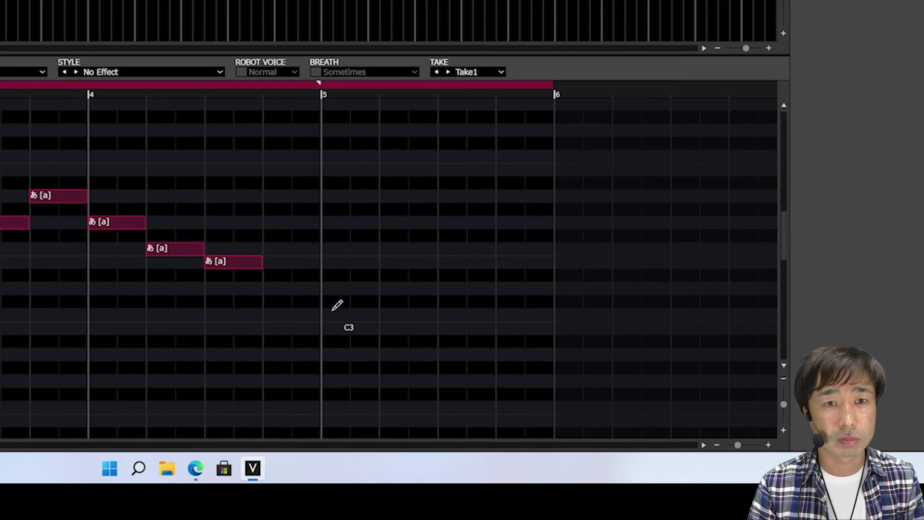
left_click_drag(330, 313, 374, 314)
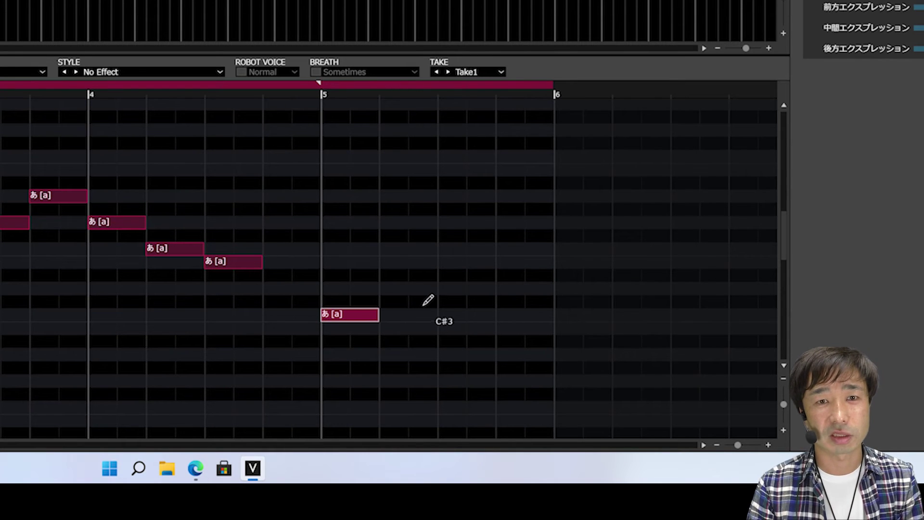
left_click_drag(459, 311, 490, 314)
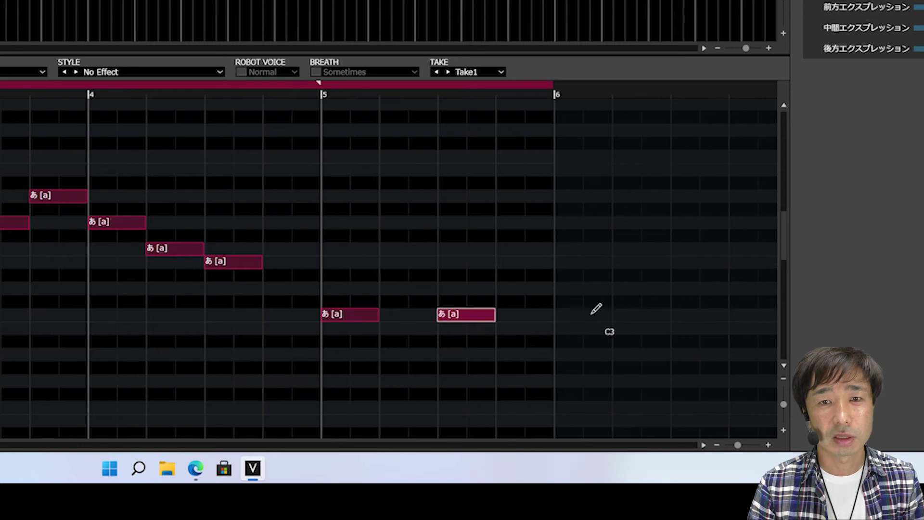
left_click_drag(576, 312, 607, 311)
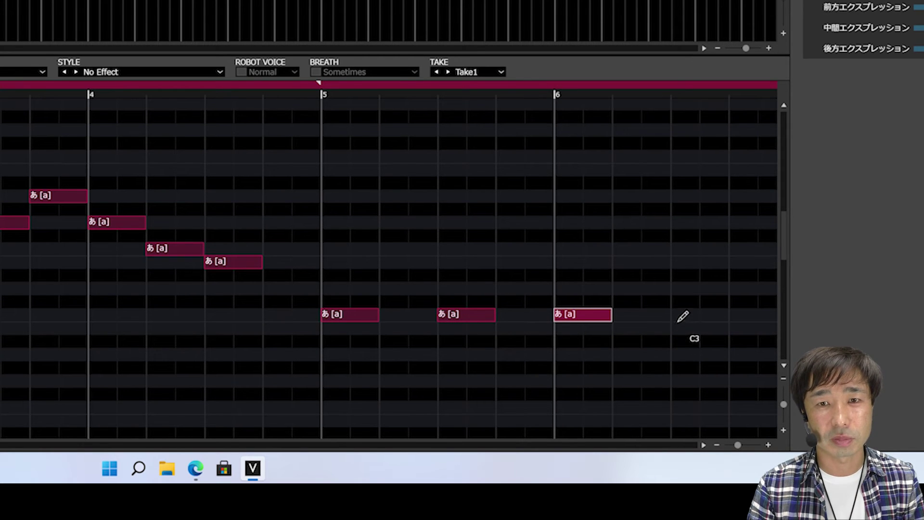
left_click_drag(695, 309, 720, 316)
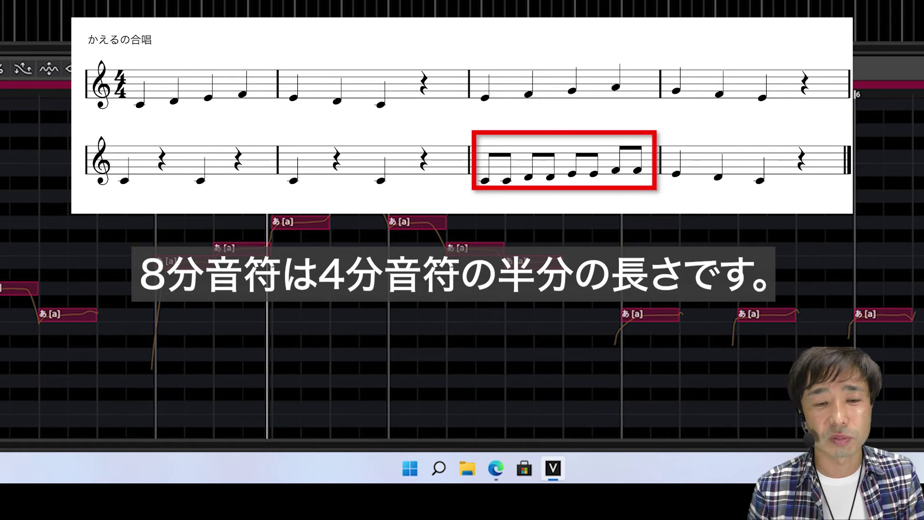
Draw eighth notes C3, C3, D3, D3, E3, E3, F3, F3 in measure 7 and quarter notes E3, D3, C3 in measure 8
key("alt+Tab")
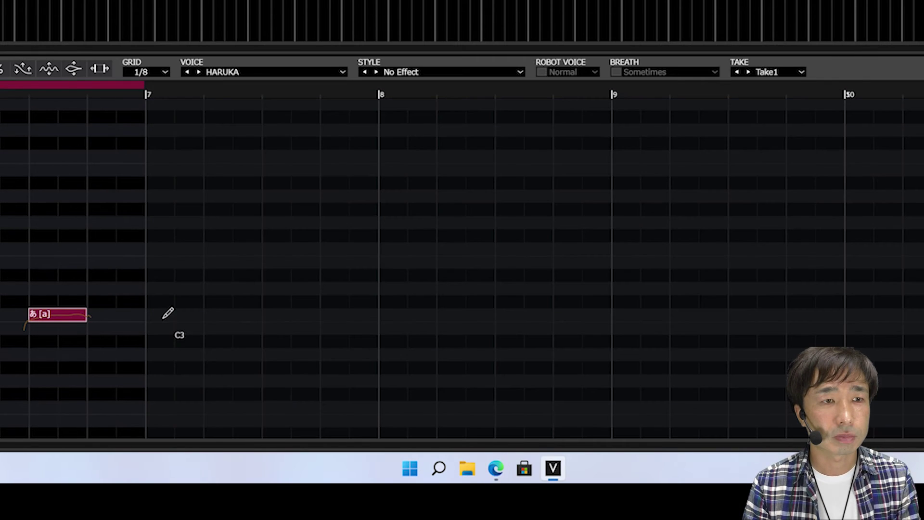
left_click_drag(164, 315, 174, 315)
left_click(186, 316)
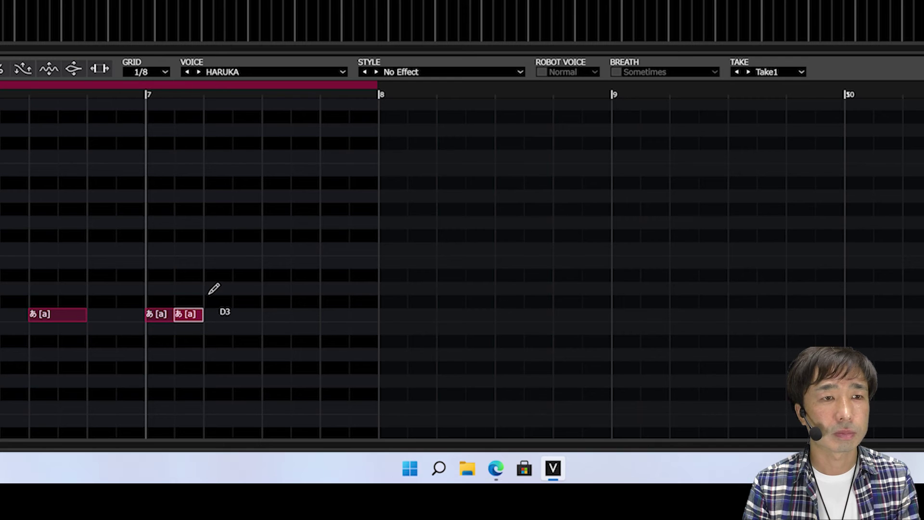
left_click(229, 287)
left_click(246, 289)
left_click(288, 259)
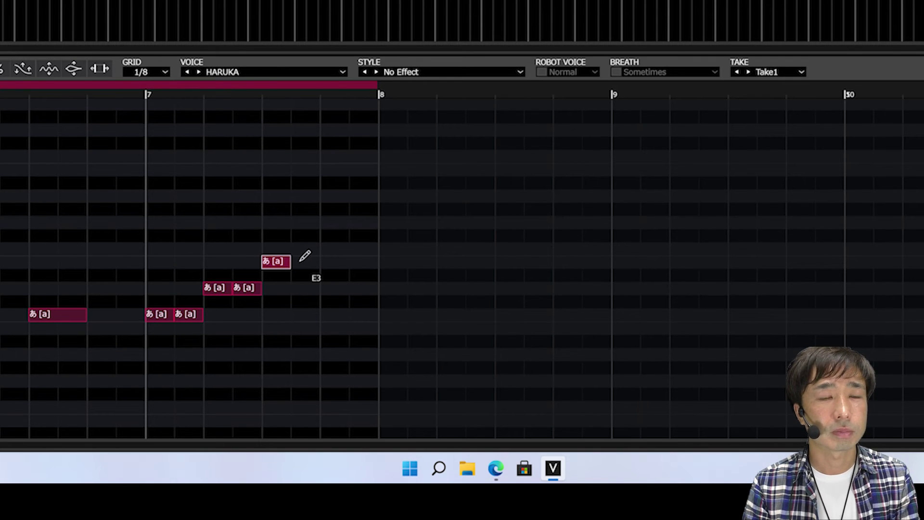
left_click(319, 259)
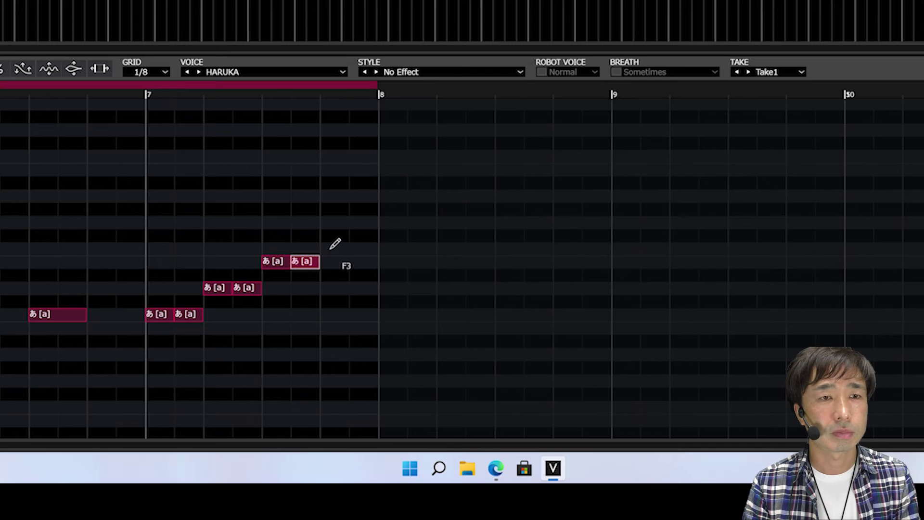
left_click(348, 246)
left_click(368, 248)
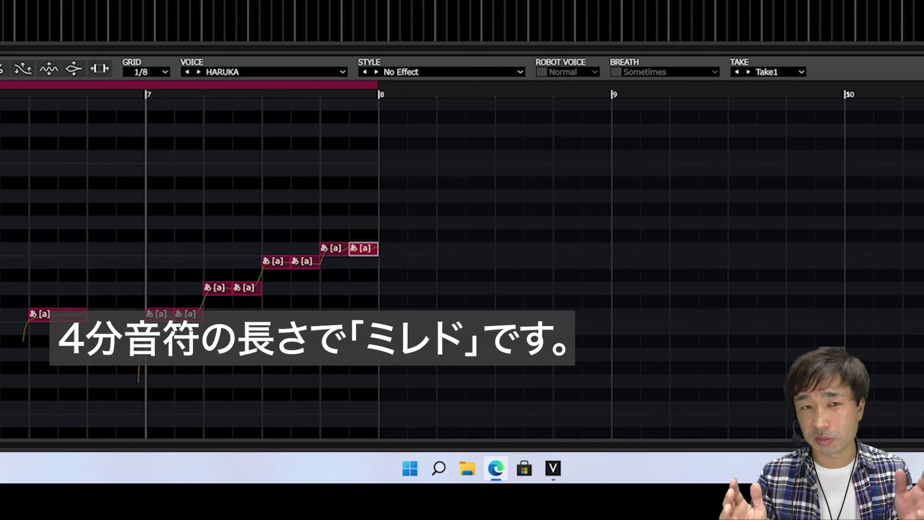
mouse_move(383, 260)
left_mouse_down()
mouse_move(430, 262)
mouse_move(438, 274)
mouse_move(489, 285)
mouse_move(548, 318)
left_mouse_up()
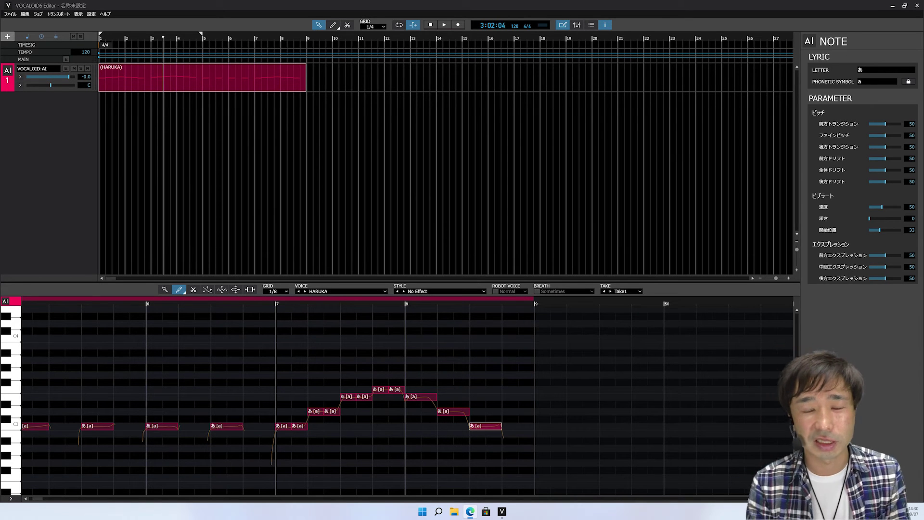
Return to the start of the song and play back the complete eight-measure melody
left_click(431, 25)
left_click(443, 25)
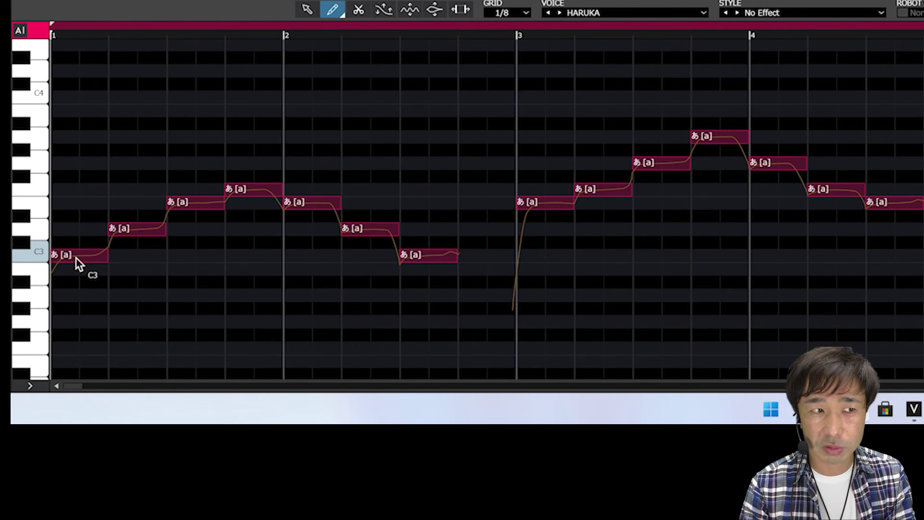
Open the lyric pour-in (歌詞の流し込み) from the first note and enter ドレミファミレド in katakana as the first line
left_click(76, 259)
right_click(76, 258)
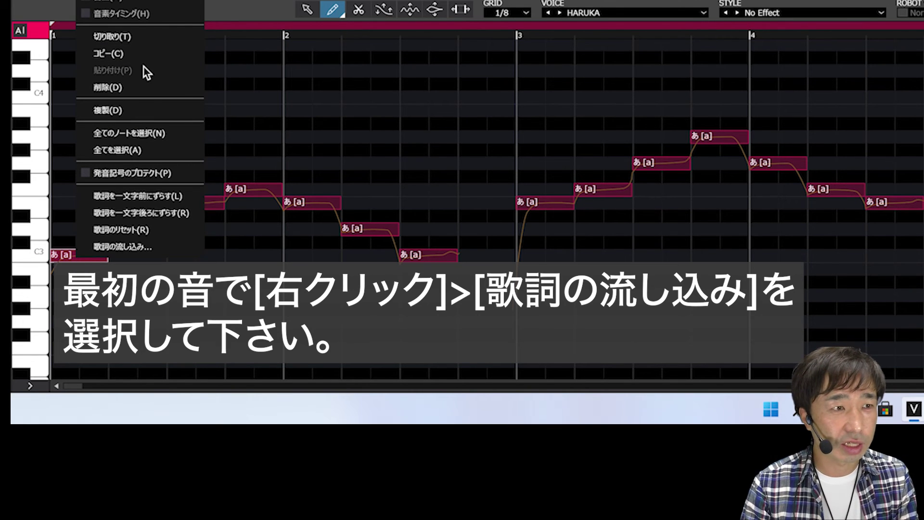
left_click(134, 245)
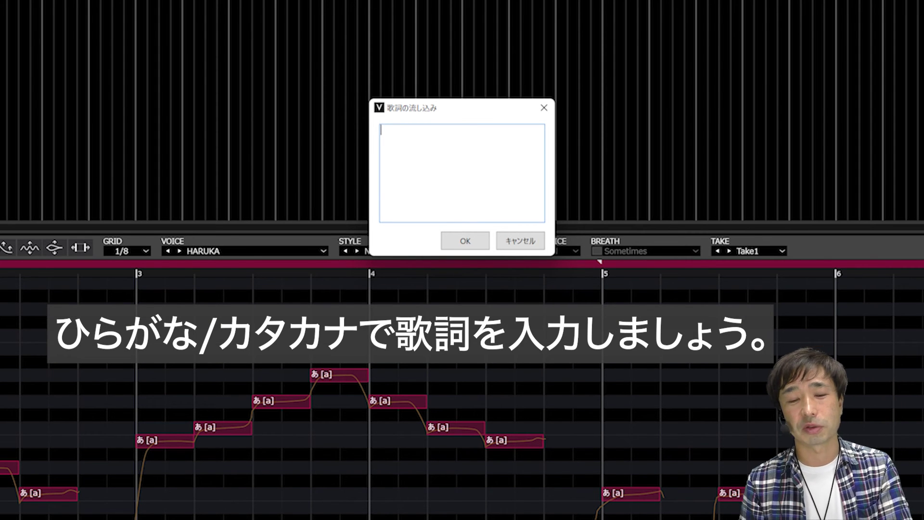
type("どれみふぁみれど")
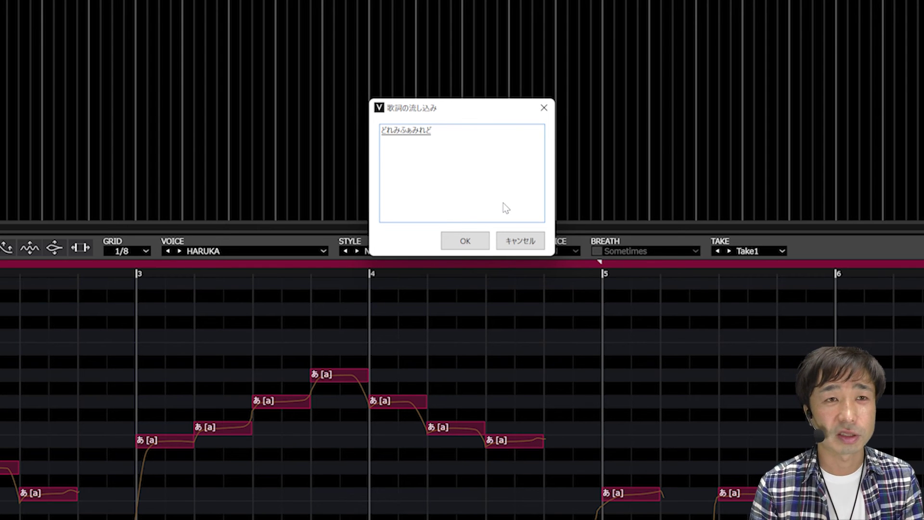
key("space")
key("space")
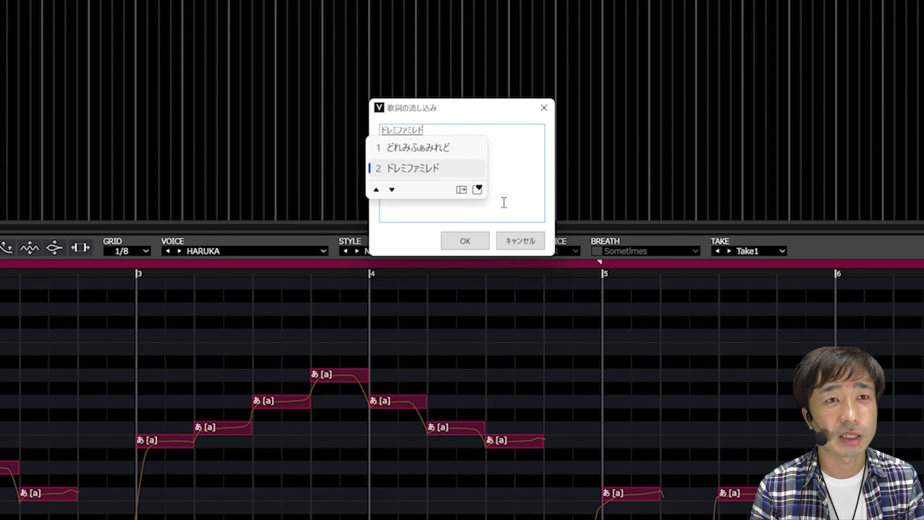
key("Return")
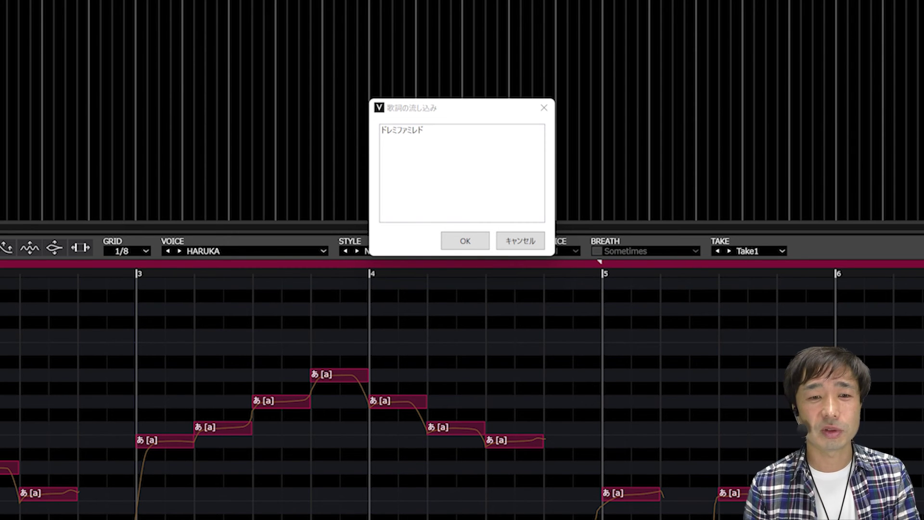
Add the lyric lines ミファソラソファミ, ドドドド and ドドレレミミファファミレド, and apply the lyrics to the notes
left_click(494, 164)
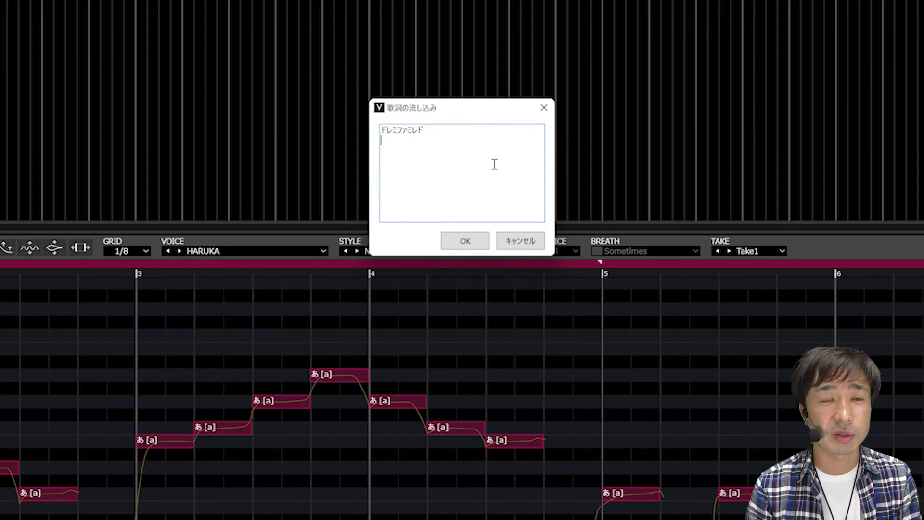
type("ミファソラソファミ")
key("space")
key("Return")
key("Return")
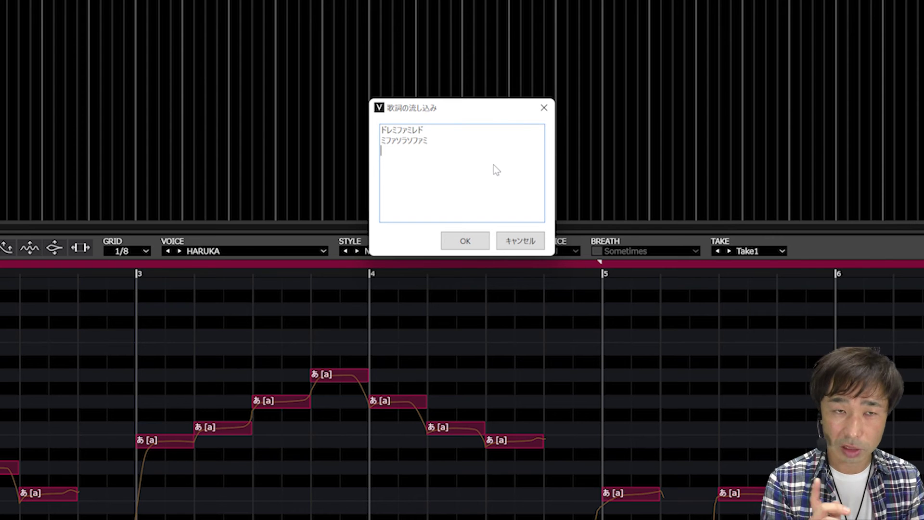
type("ドドド")
key("Return")
key("Return")
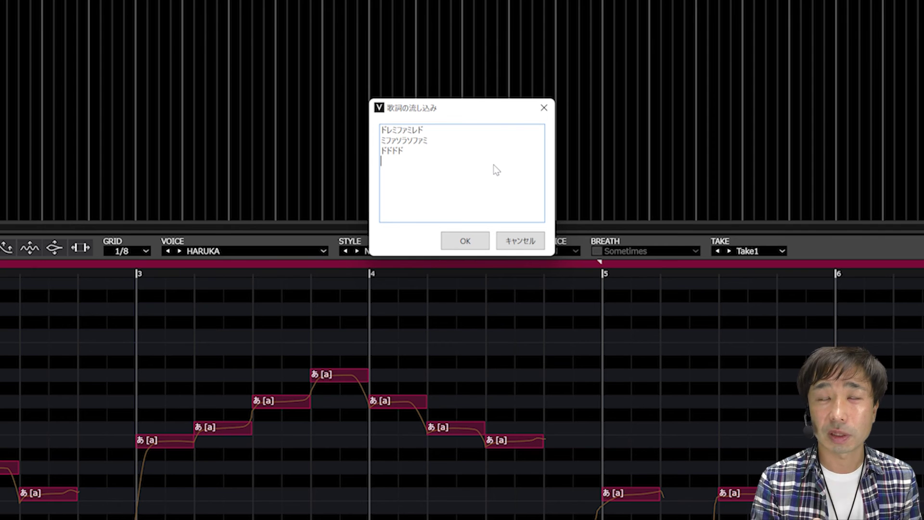
type("ドドレレミミファファミレド")
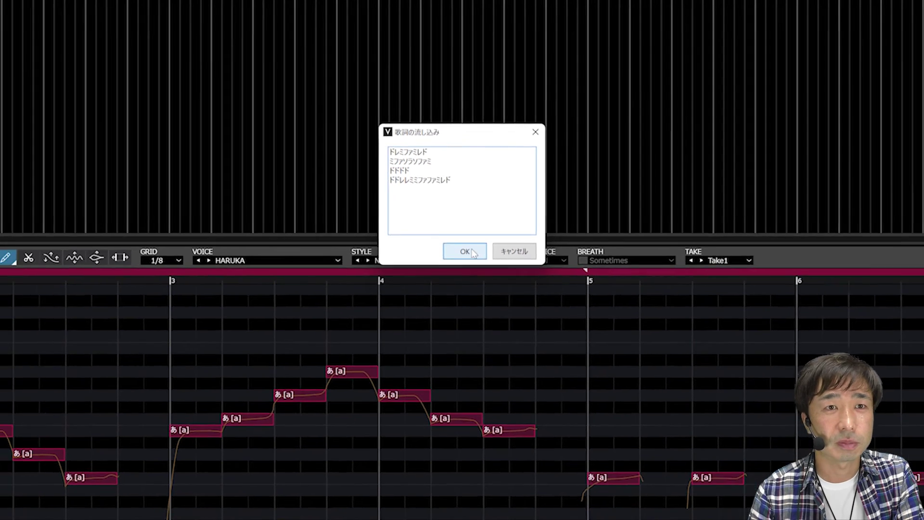
left_click(466, 242)
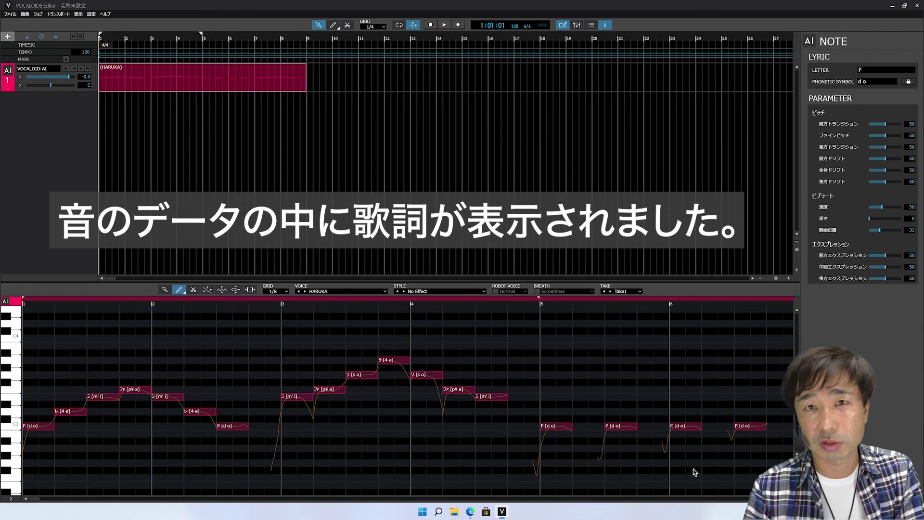
Play back the whole melody from the start to listen to it sung with the lyrics
left_click(444, 24)
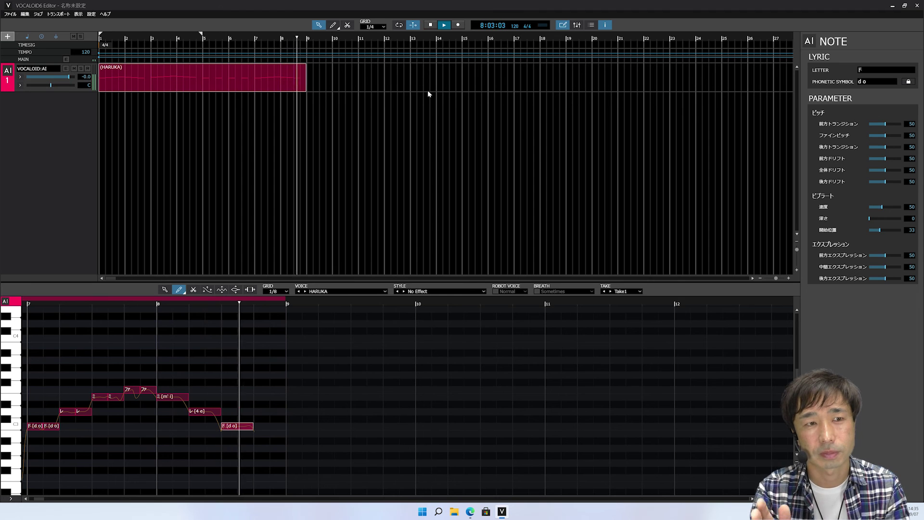
key("alt+Tab")
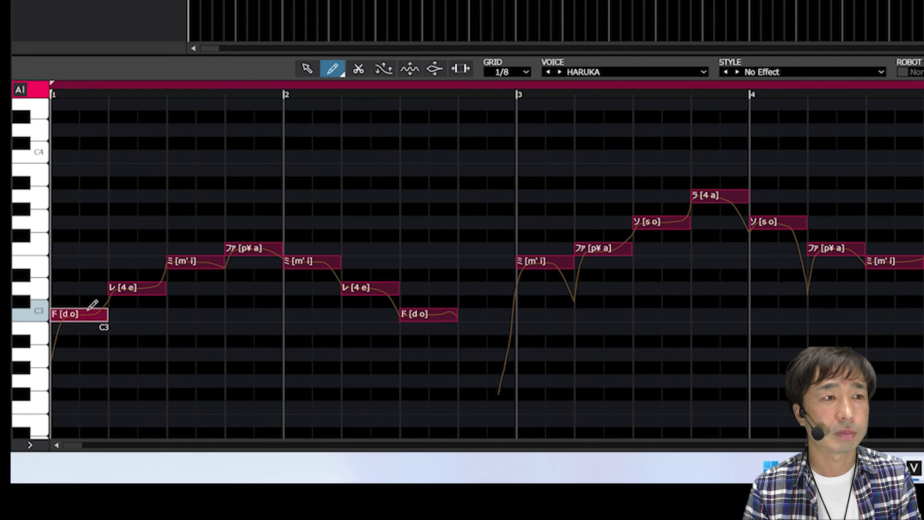
Open the lyric of the first C3 note for direct editing in the piano roll, and close the entry
double_click(88, 313)
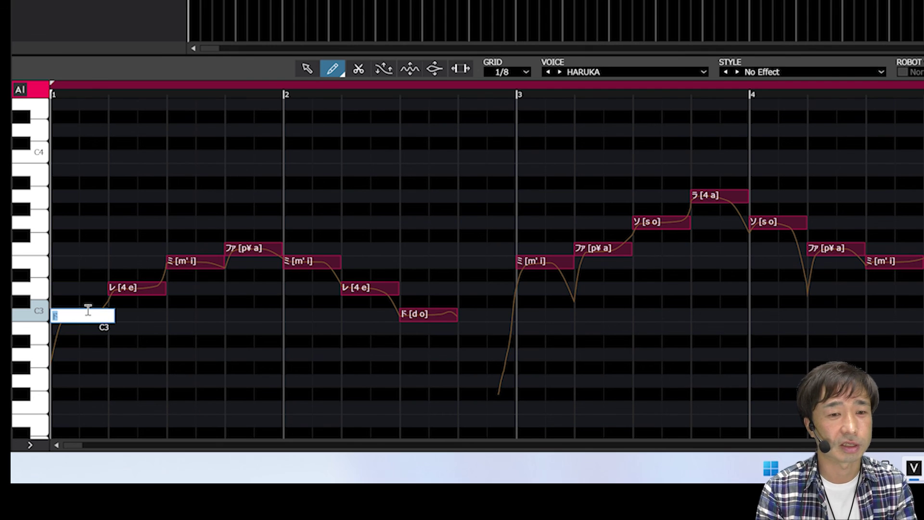
key("Return")
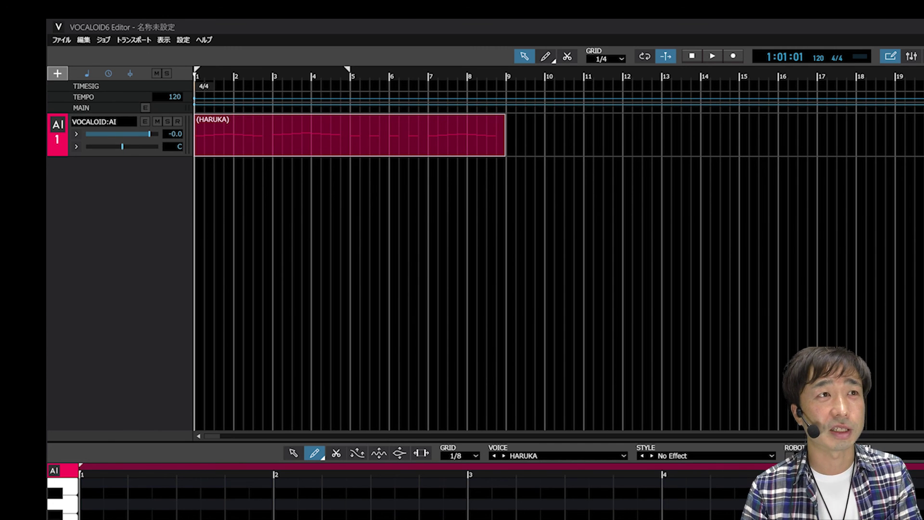
Save the project in the ドキュメント folder as a VOCALOID6 Sequence named かえるの合唱_第1回
left_click(61, 39)
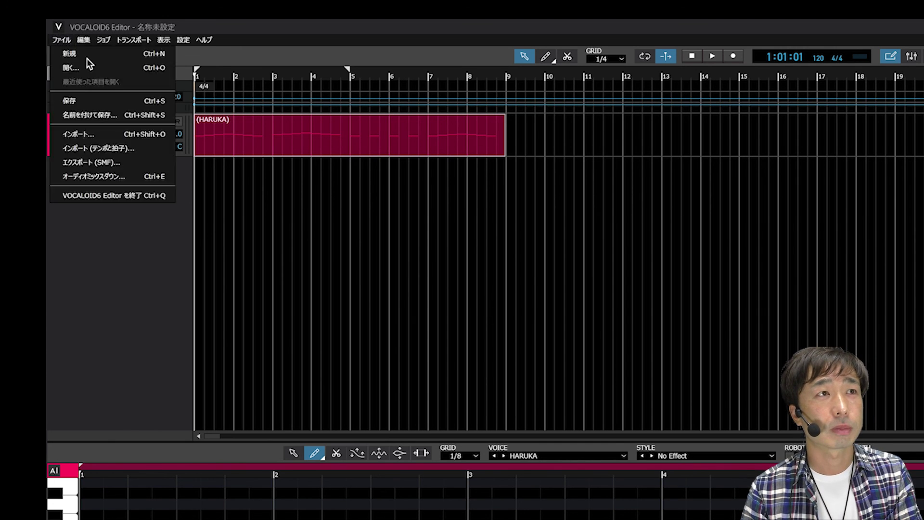
left_click(107, 100)
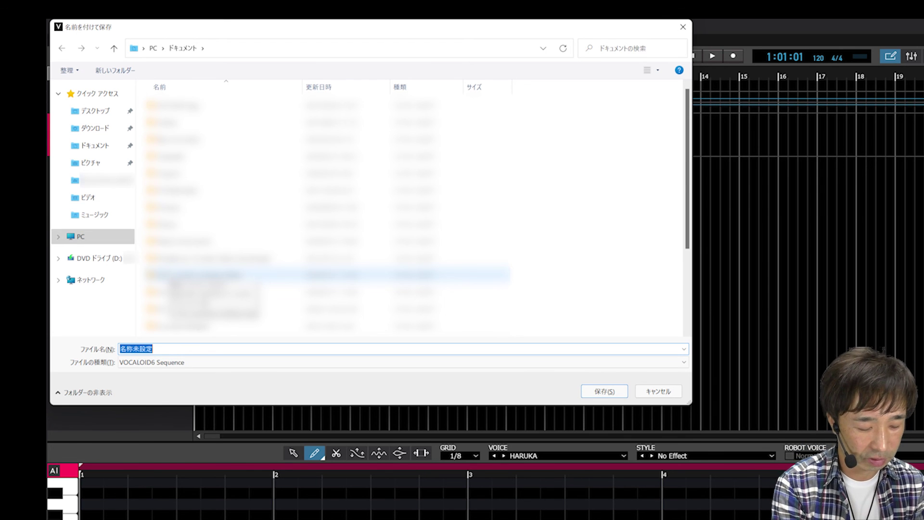
type("かえるの合唱_第1回")
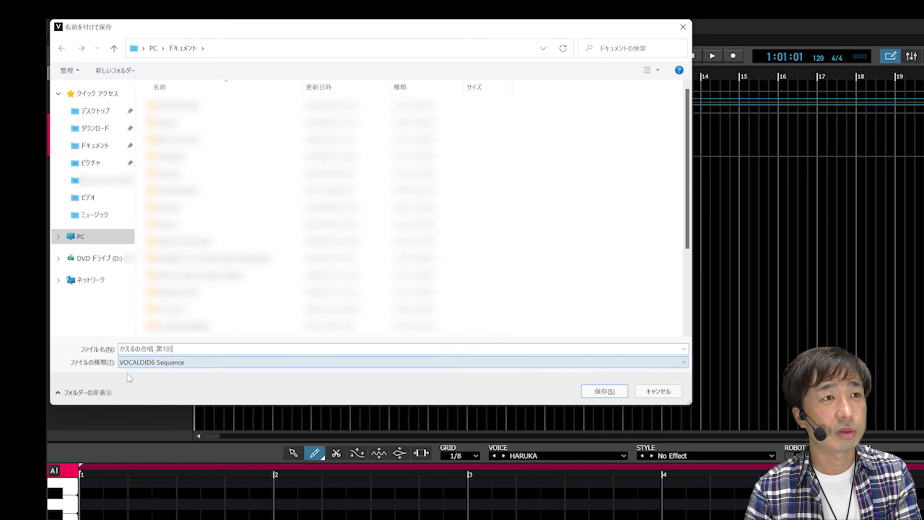
left_click(589, 393)
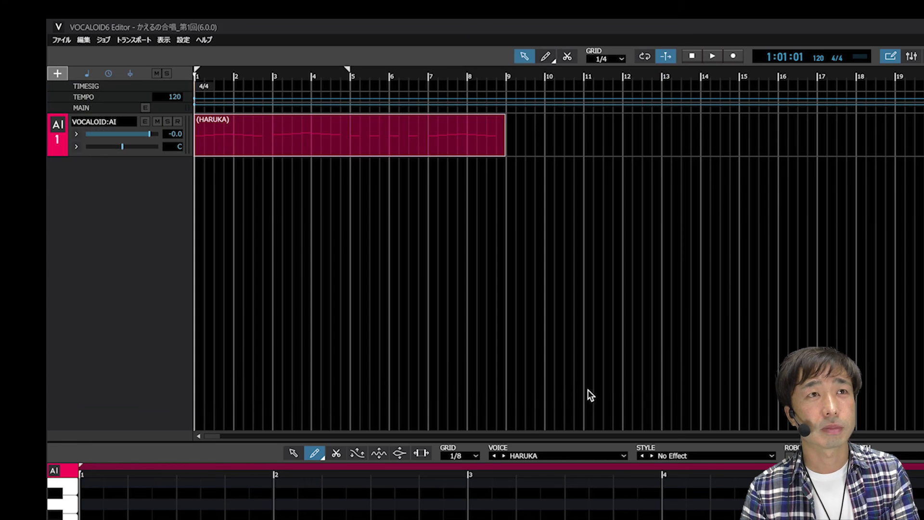